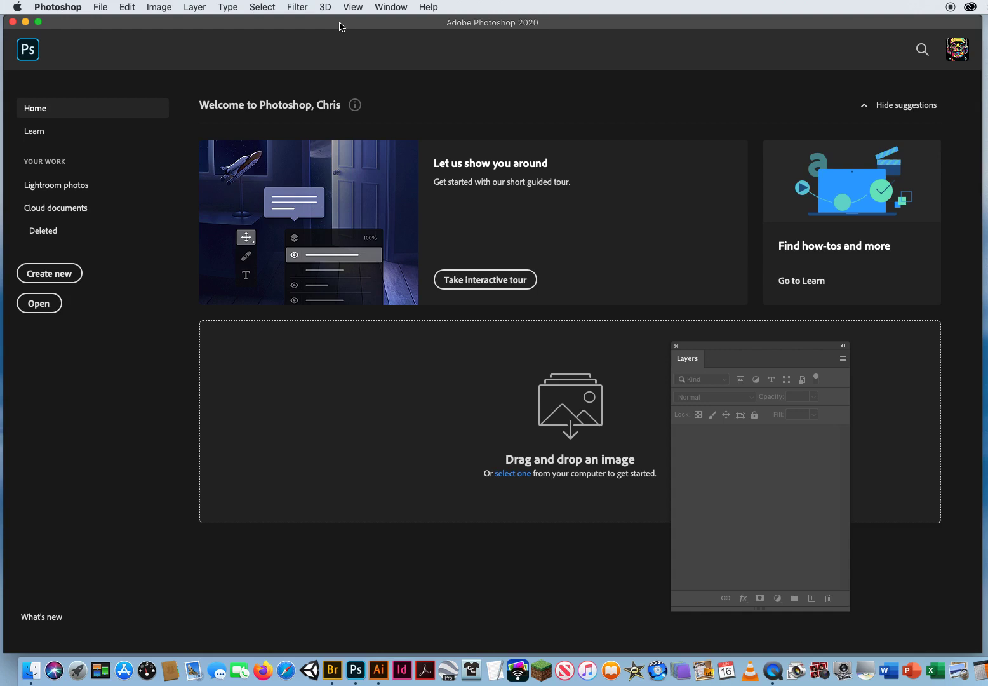
- Open the photo 3 WaterAndSuitChanges.jpg through File > Open
left_click(101, 7)
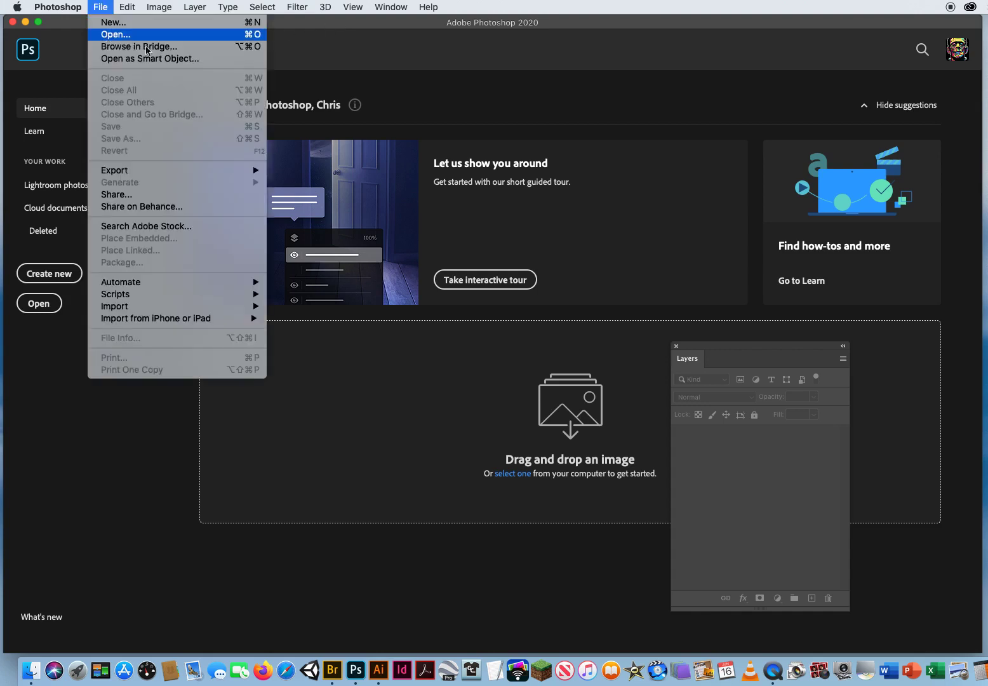
left_click(114, 36)
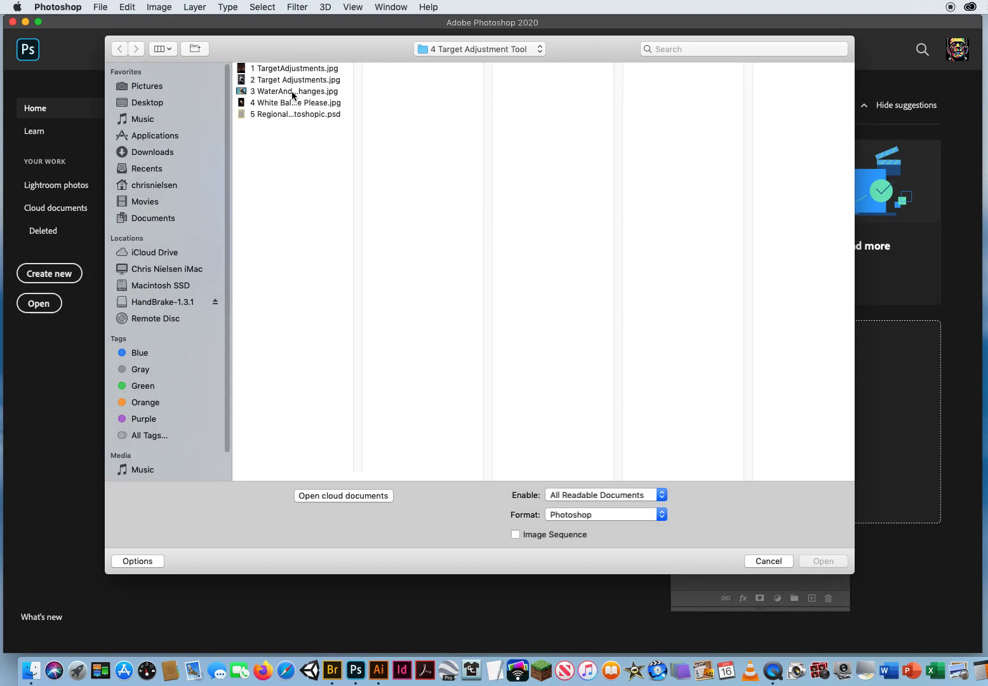
left_click(292, 93)
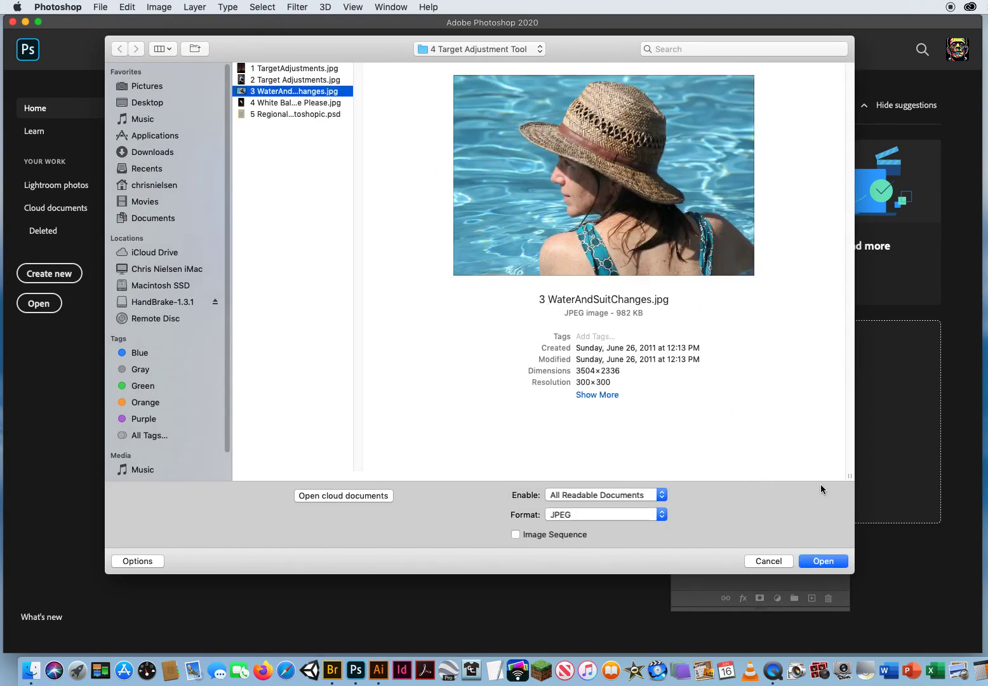
left_click(823, 560)
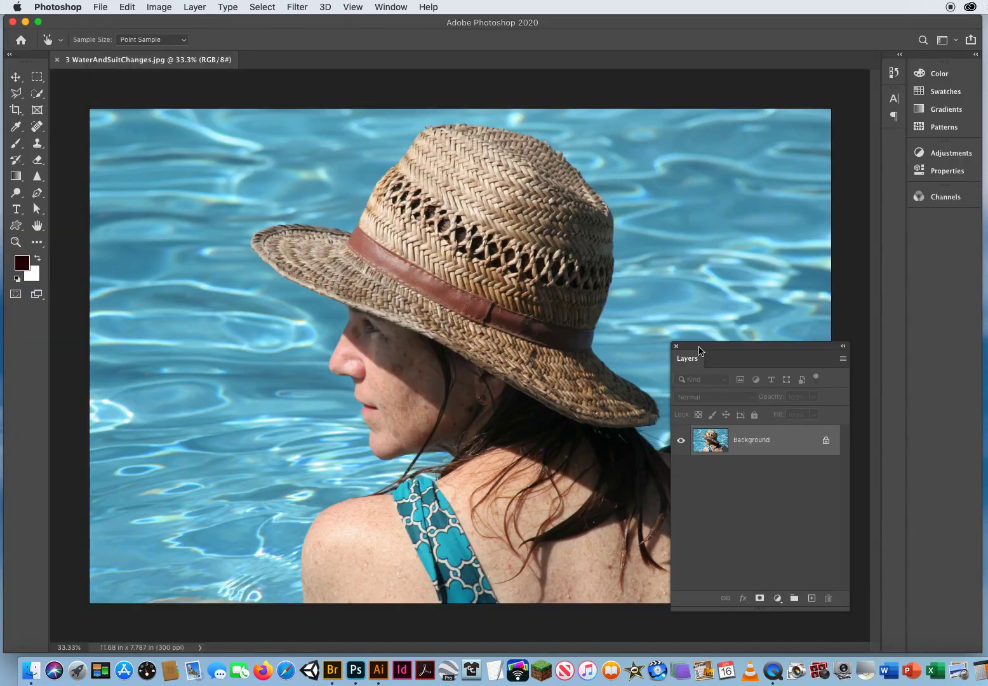
- Zoom out to 23.1%, dock the Layers panel beside the photo, and select the Move tool
left_click_drag(699, 350, 779, 357)
left_click(16, 242)
left_click_drag(422, 306, 397, 301)
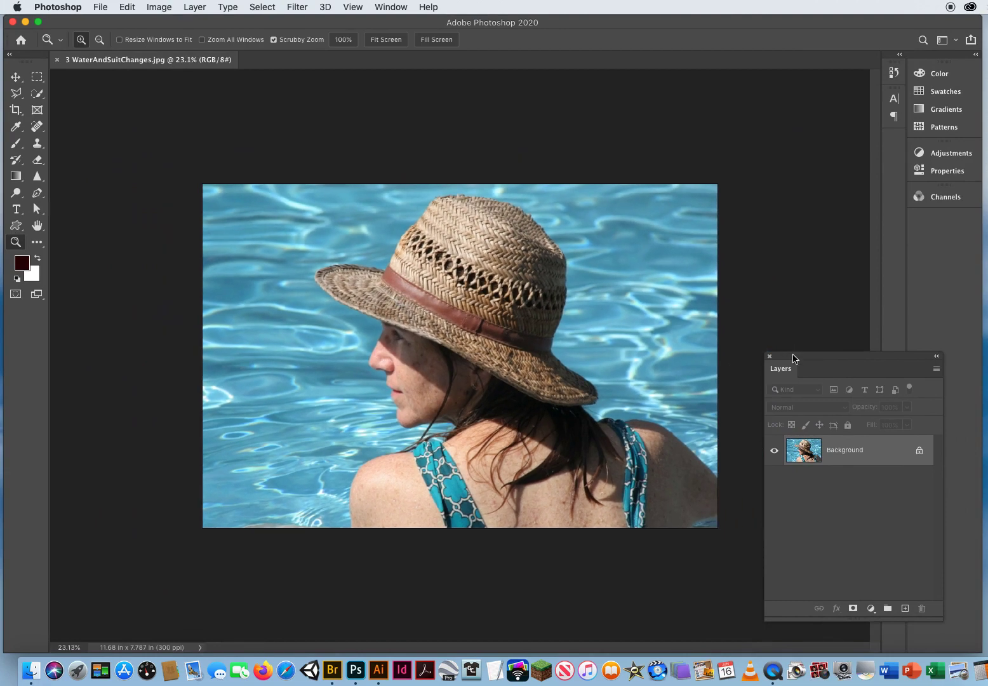
left_click_drag(794, 356, 759, 174)
left_click(15, 76)
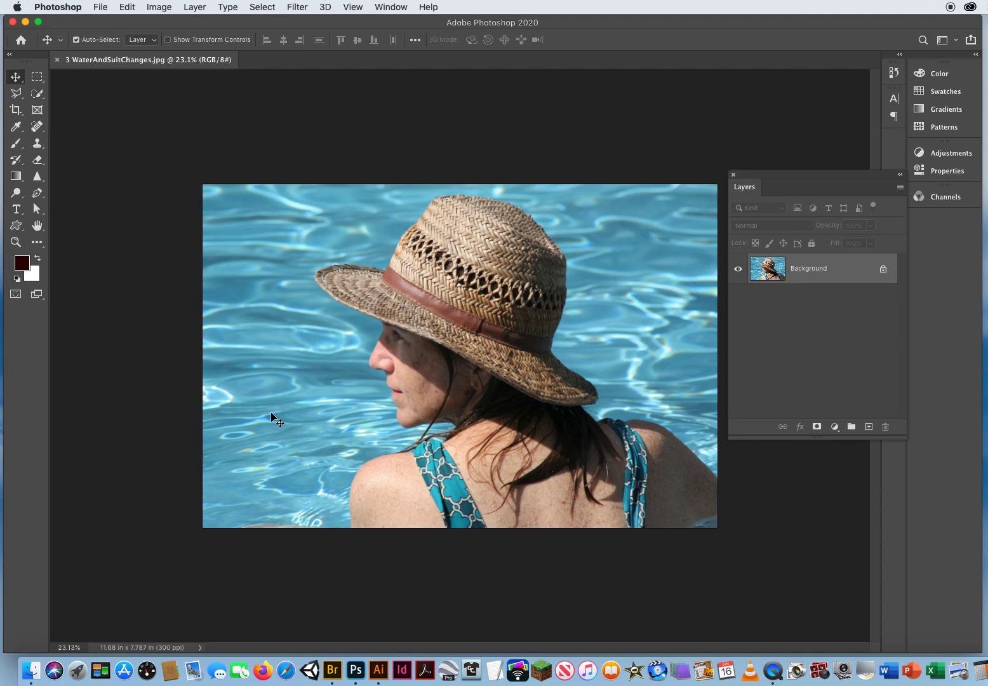
- Duplicate Background as Layer 1 and add a Hue/Saturation layer using the targeted adjustment tool
key("super+j")
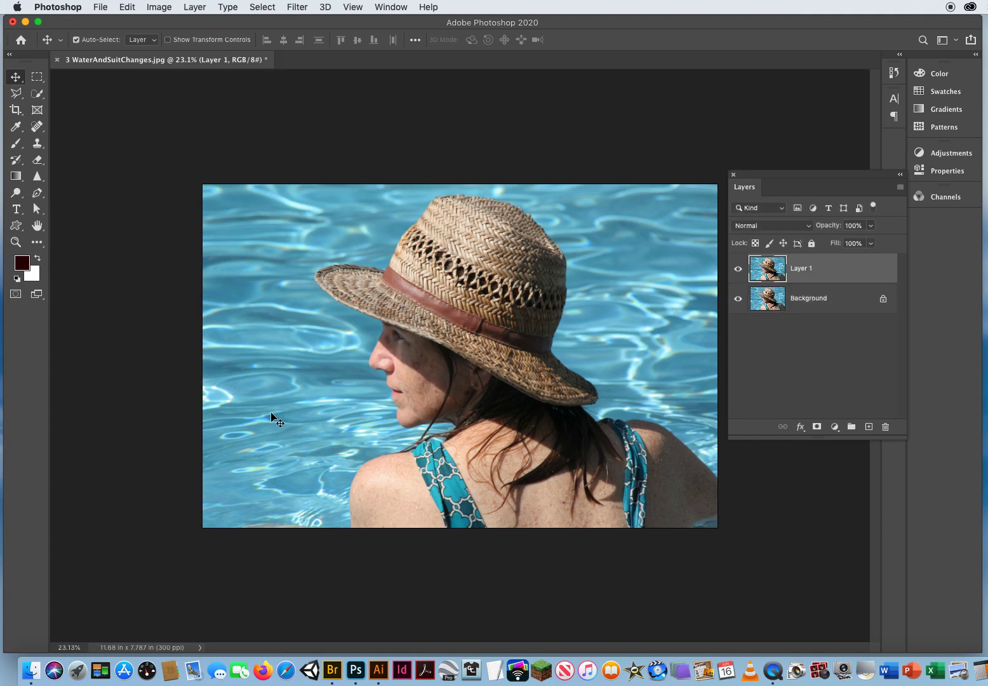
left_click_drag(793, 178, 792, 356)
left_click(937, 154)
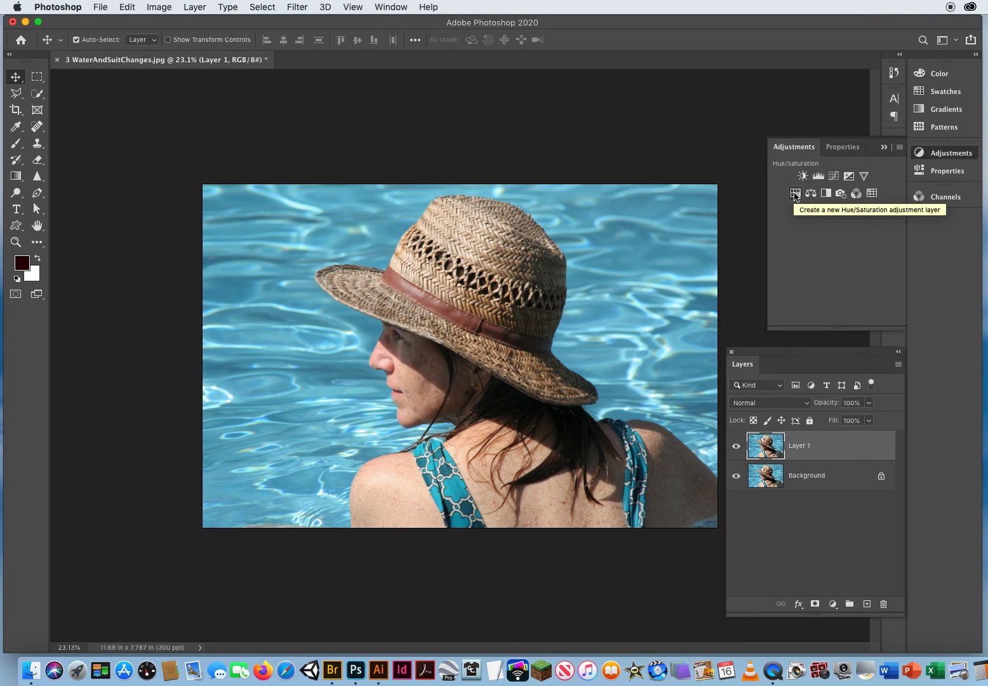
left_click(794, 193)
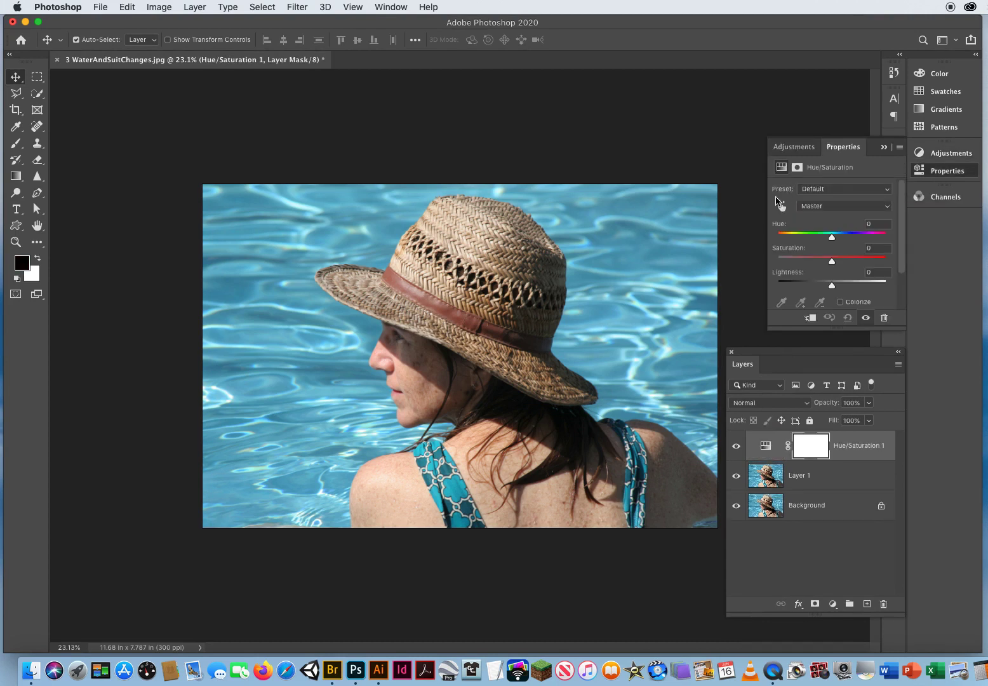
left_click(782, 207)
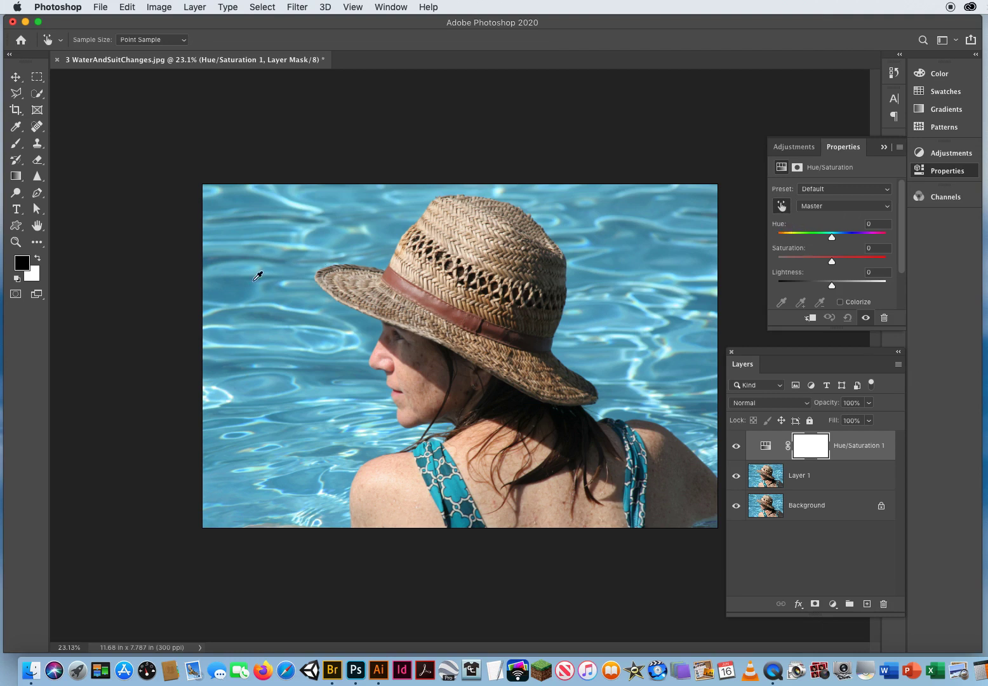
- Drag on the pool water to shift the Cyans hue to +68, turning it purple
left_click_drag(239, 279, 269, 284)
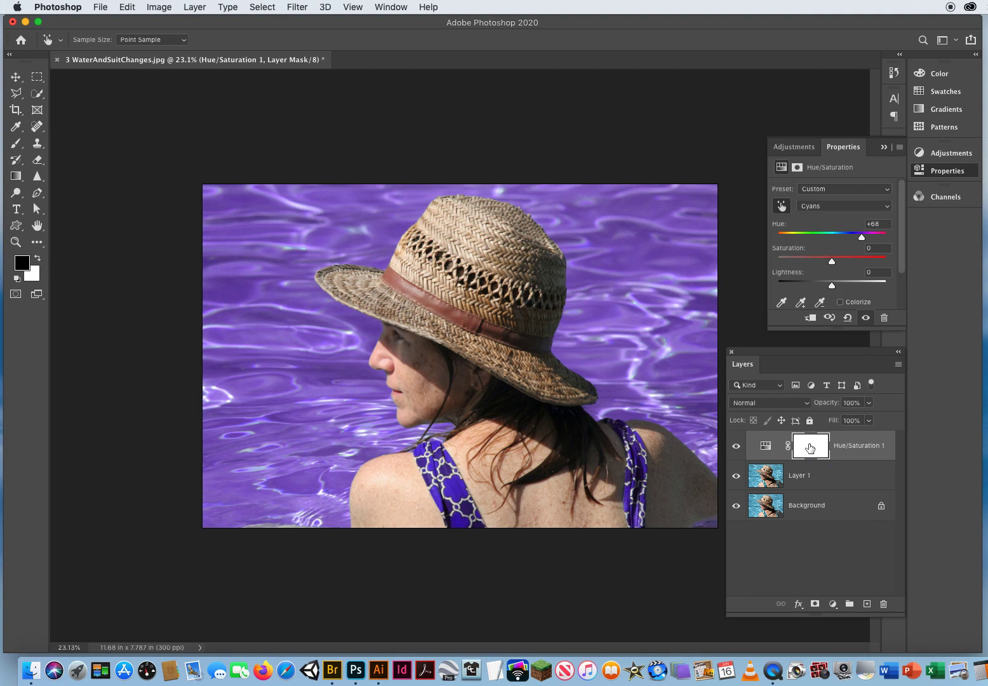
- Zoom in on the shoulder strap and set up a 74 px black brush
key("x")
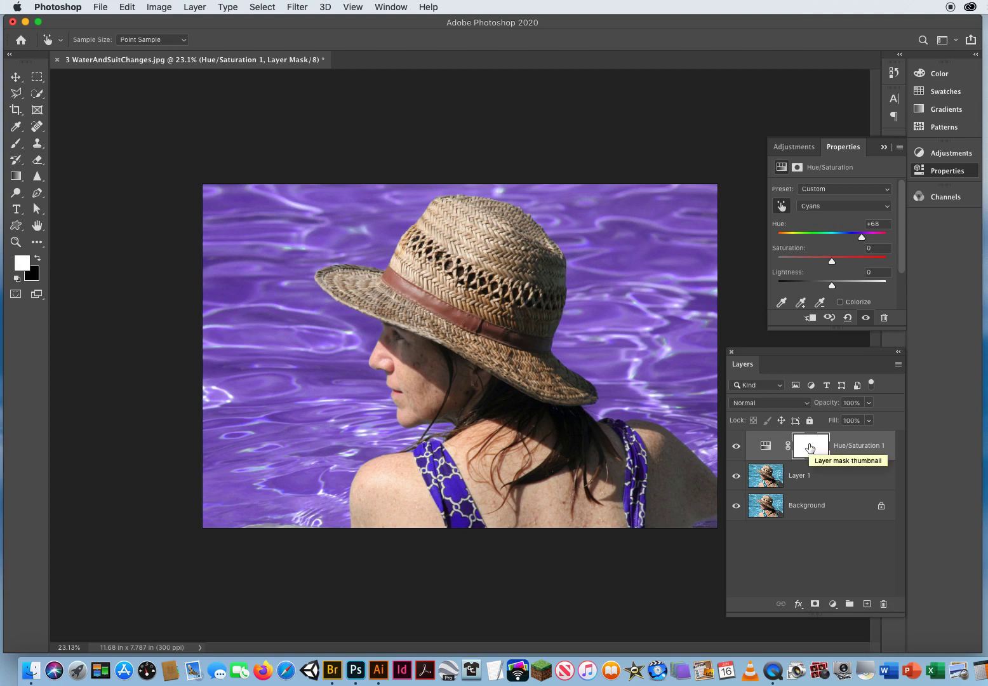
key("x")
left_click(16, 242)
mouse_move(448, 479)
left_mouse_down()
mouse_move(501, 481)
mouse_move(462, 481)
mouse_move(405, 375)
left_mouse_up()
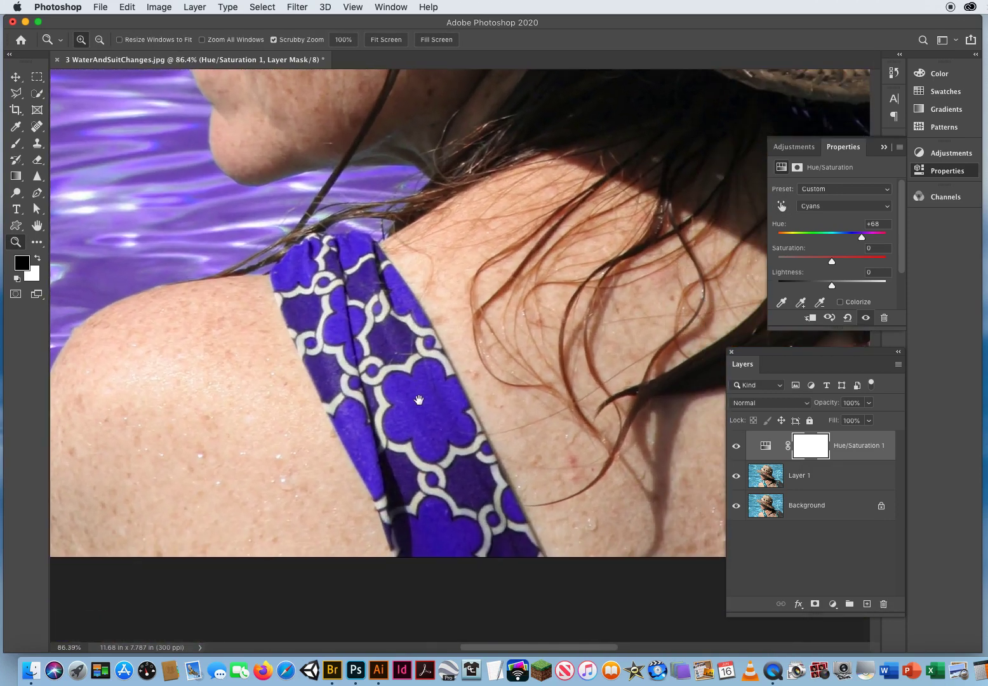
left_click(16, 142)
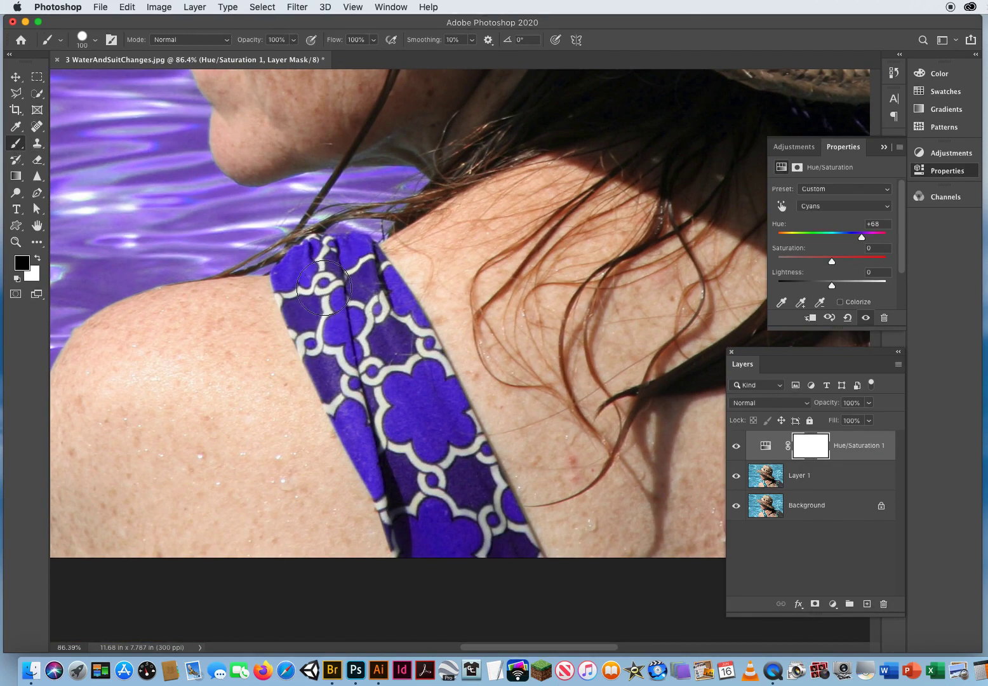
mouse_move(323, 287)
left_mouse_down()
mouse_move(541, 270)
mouse_move(316, 289)
left_mouse_up()
- Paint black on the mask over both swimsuit straps to restore their teal
mouse_move(297, 331)
left_mouse_down()
mouse_move(435, 322)
mouse_move(313, 355)
mouse_move(459, 349)
mouse_move(282, 376)
mouse_move(508, 399)
mouse_move(362, 448)
left_mouse_up()
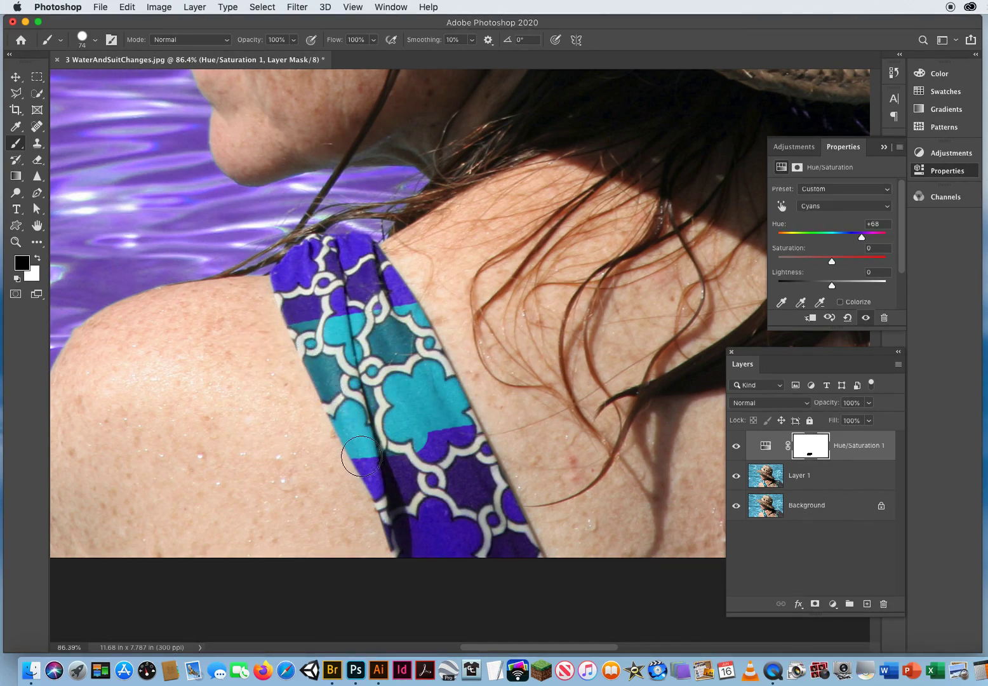
mouse_move(336, 461)
left_mouse_down()
mouse_move(509, 420)
mouse_move(335, 485)
mouse_move(536, 451)
mouse_move(412, 491)
mouse_move(483, 485)
mouse_move(532, 497)
mouse_move(319, 540)
mouse_move(512, 520)
mouse_move(368, 563)
left_mouse_up()
mouse_move(420, 320)
left_mouse_down()
mouse_move(387, 282)
mouse_move(409, 311)
mouse_move(367, 300)
mouse_move(339, 277)
mouse_move(302, 308)
mouse_move(294, 300)
mouse_move(323, 308)
mouse_move(286, 280)
mouse_move(304, 276)
mouse_move(313, 253)
mouse_move(355, 252)
mouse_move(397, 296)
left_mouse_up()
mouse_move(606, 302)
left_mouse_down()
mouse_move(445, 317)
mouse_move(406, 341)
mouse_move(225, 324)
left_mouse_up()
mouse_move(359, 540)
left_mouse_down()
mouse_move(239, 550)
mouse_move(240, 523)
mouse_move(394, 454)
mouse_move(443, 372)
mouse_move(264, 431)
mouse_move(243, 416)
mouse_move(416, 266)
mouse_move(278, 317)
mouse_move(280, 280)
mouse_move(337, 212)
mouse_move(330, 172)
mouse_move(270, 193)
mouse_move(241, 188)
mouse_move(261, 197)
mouse_move(296, 189)
mouse_move(298, 179)
mouse_move(270, 159)
mouse_move(255, 172)
mouse_move(294, 168)
mouse_move(313, 204)
mouse_move(261, 183)
mouse_move(235, 154)
mouse_move(265, 109)
left_mouse_up()
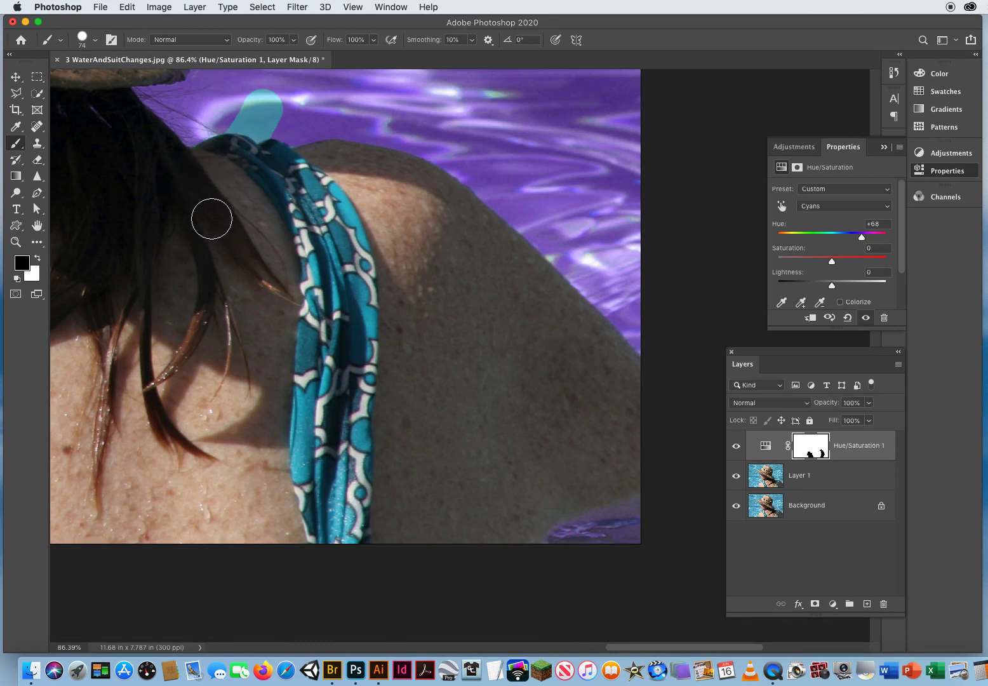
- Paint white with a 43 px brush over the teal spill on the water, then zoom out
key("x")
mouse_move(239, 114)
left_mouse_down()
mouse_move(291, 121)
mouse_move(243, 108)
mouse_move(318, 111)
mouse_move(237, 121)
mouse_move(303, 127)
mouse_move(237, 130)
mouse_move(281, 134)
mouse_move(261, 146)
mouse_move(284, 139)
mouse_move(304, 153)
mouse_move(303, 144)
mouse_move(217, 138)
mouse_move(169, 179)
mouse_move(206, 142)
left_mouse_up()
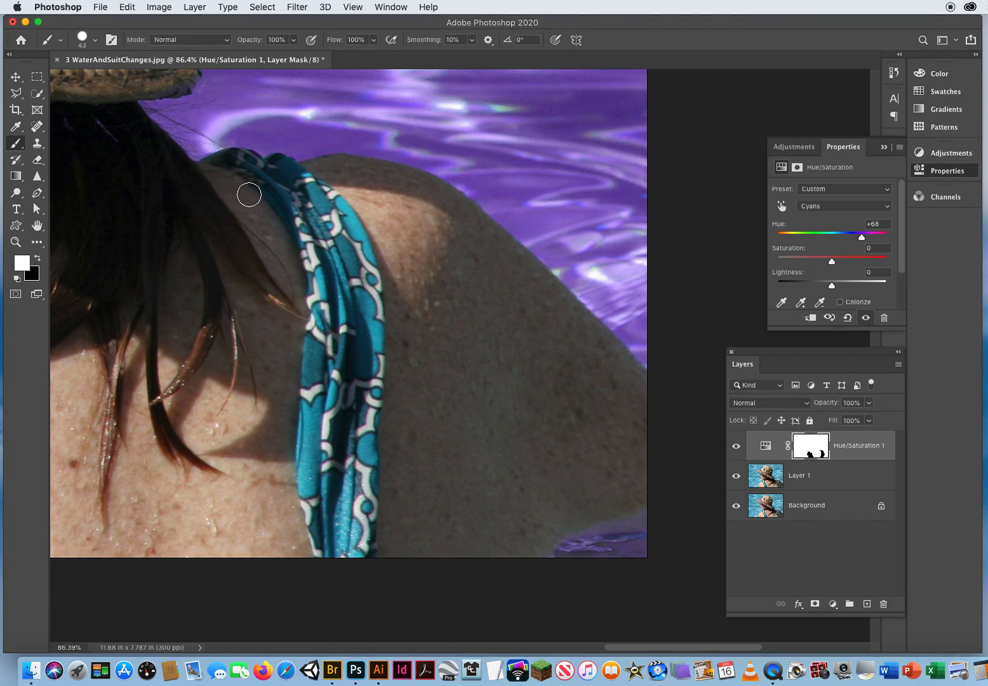
key("z")
left_click_drag(318, 299, 237, 294)
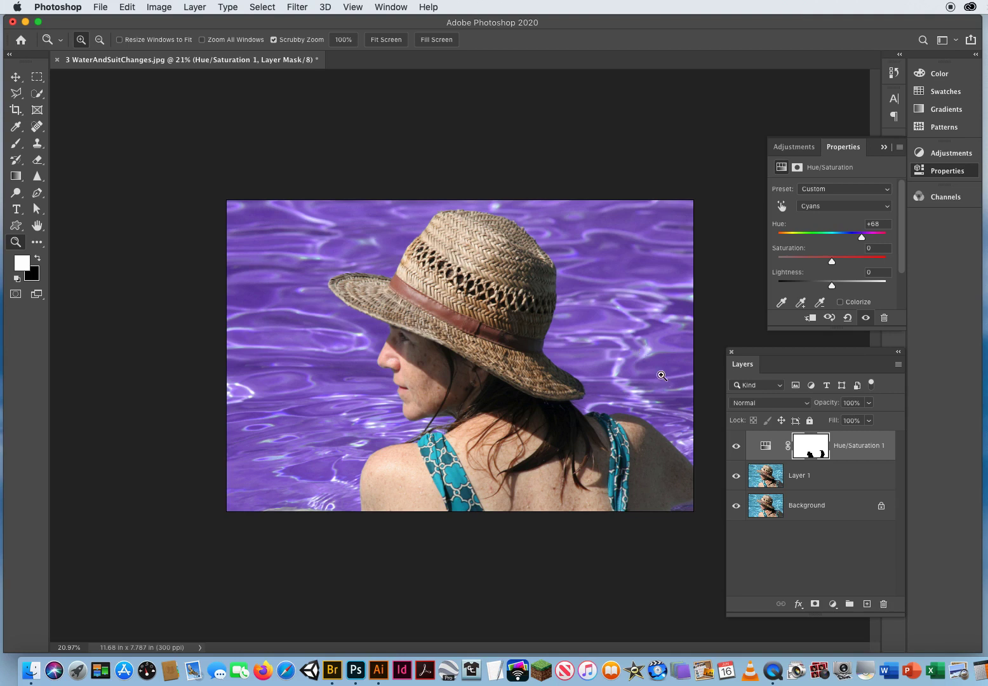
left_click(16, 77)
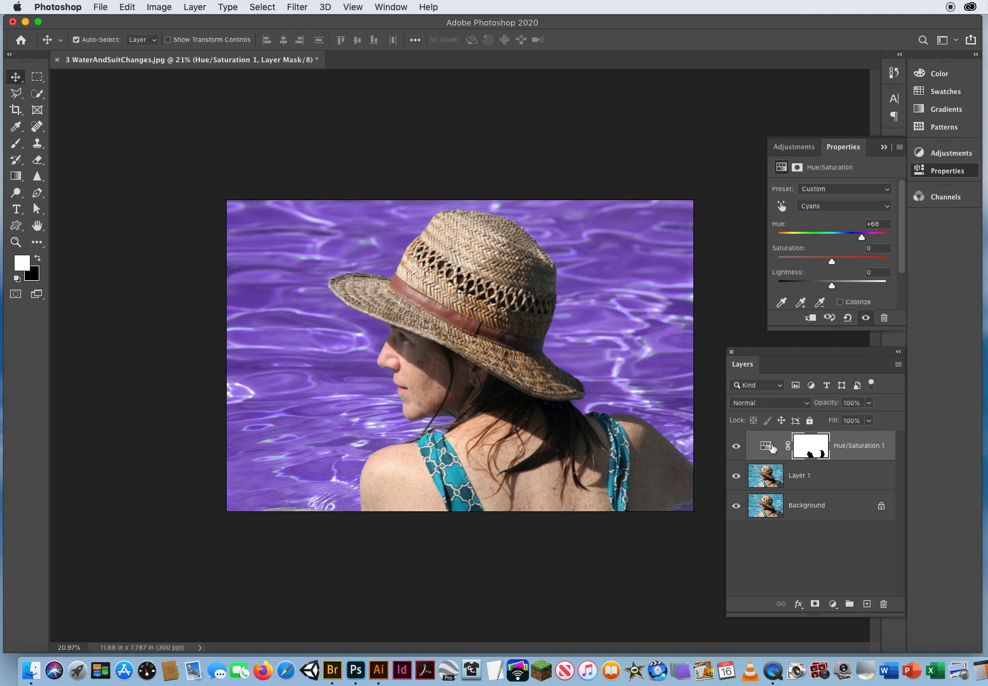